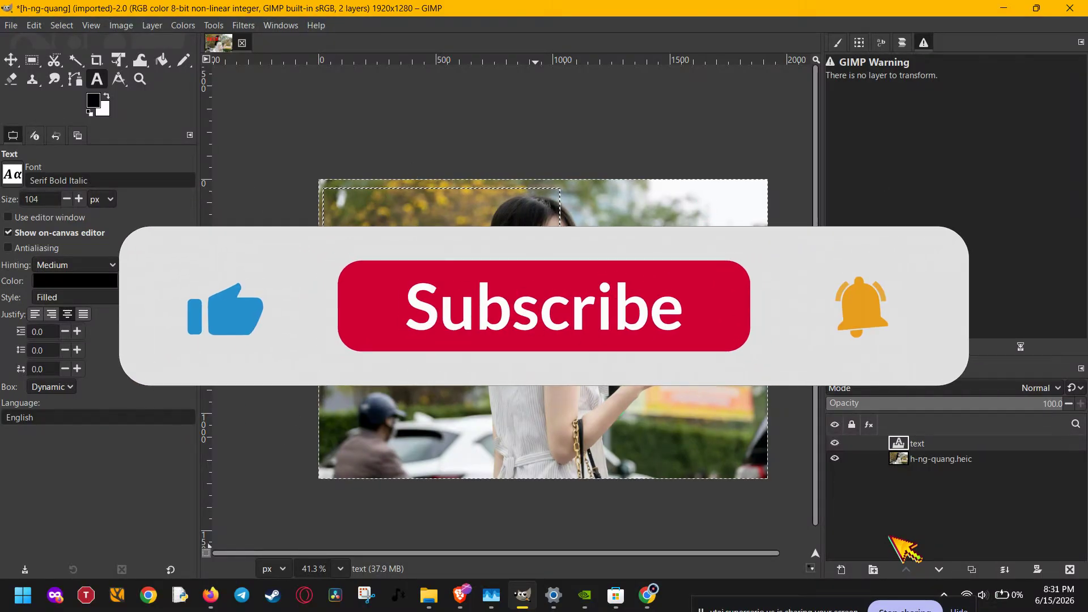
Open the red text for editing on the canvas and show the Tool Options dialog.
click(470, 263)
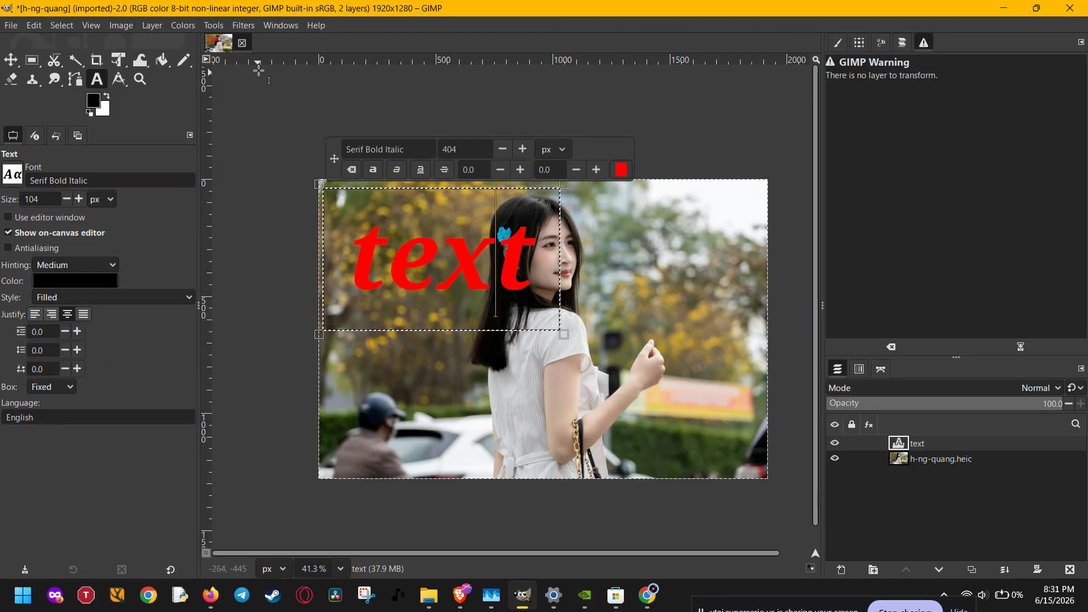
click(286, 26)
mouse_move(340, 42)
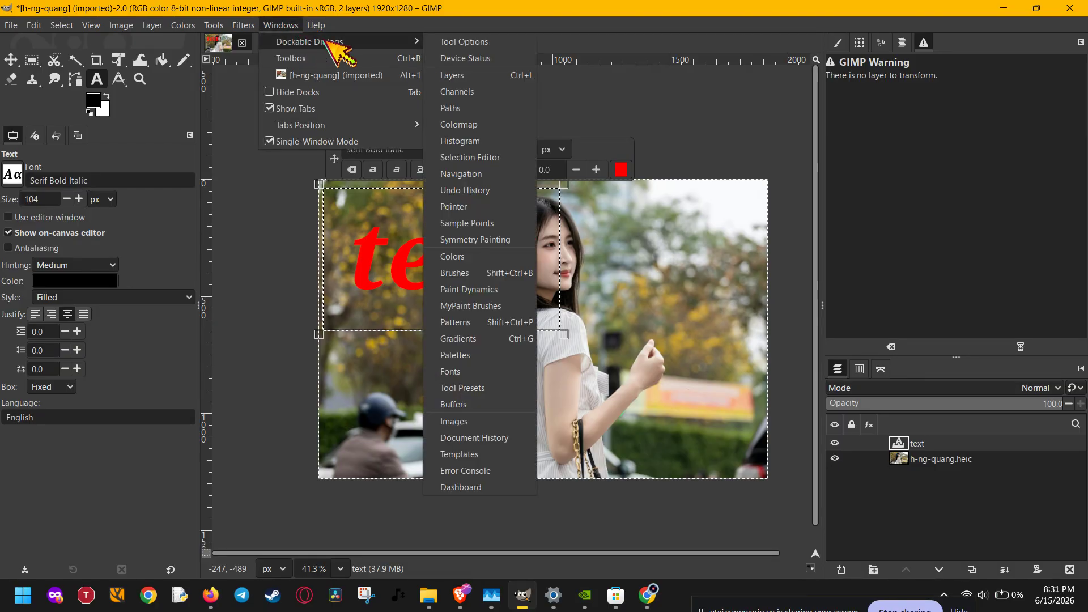
click(488, 43)
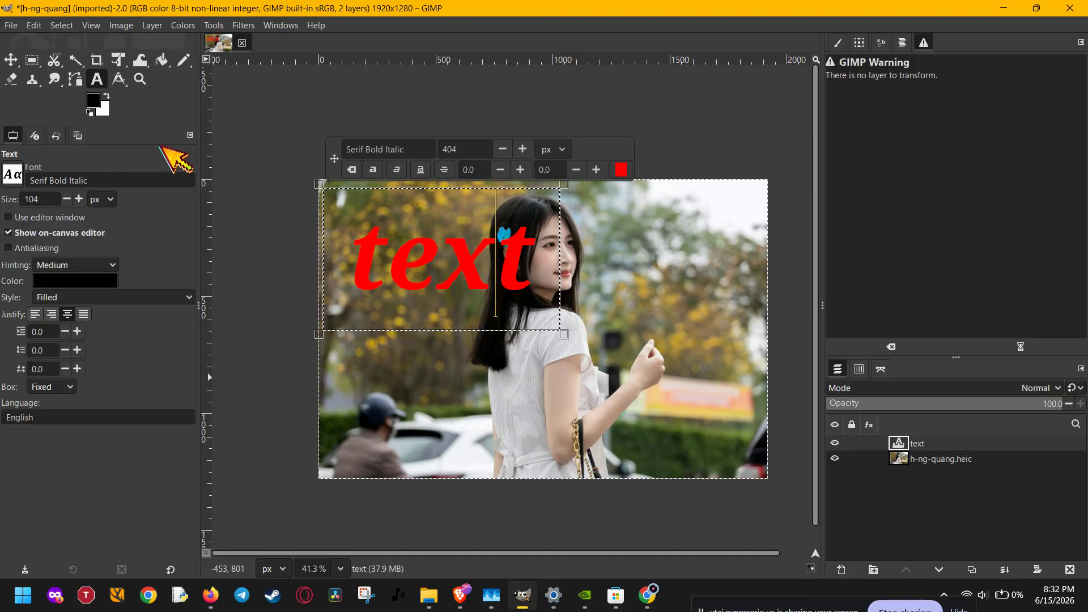
Lock the Tool Options tab to its dock.
click(190, 135)
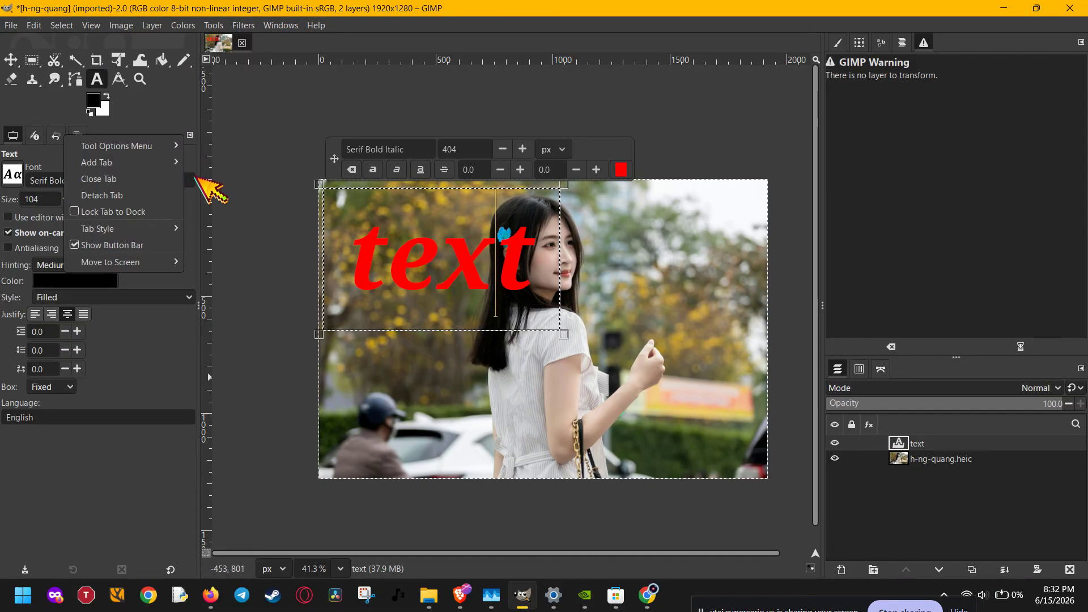
click(170, 213)
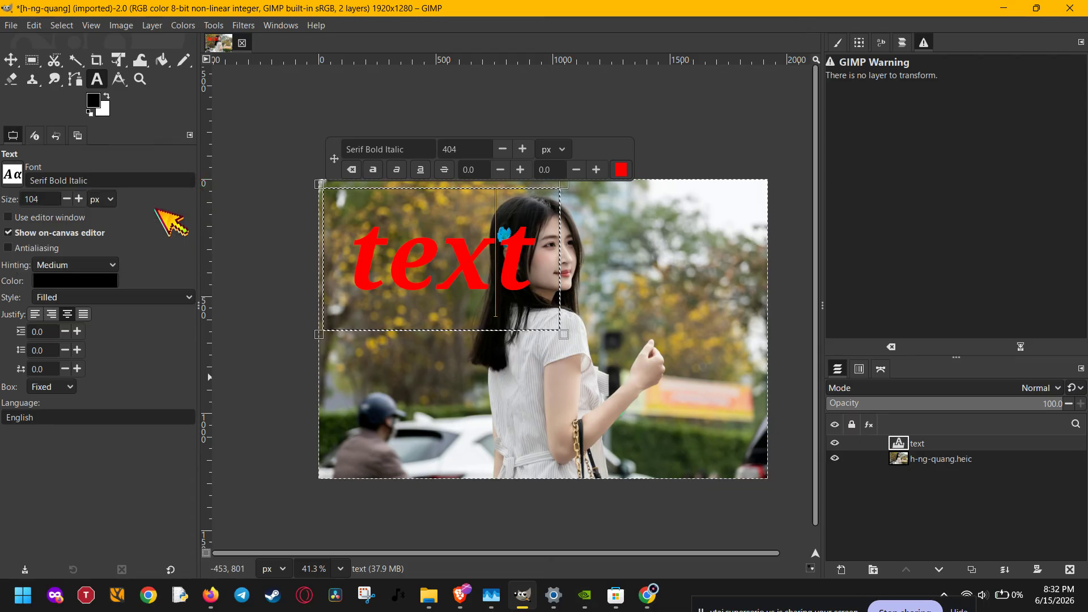
click(189, 135)
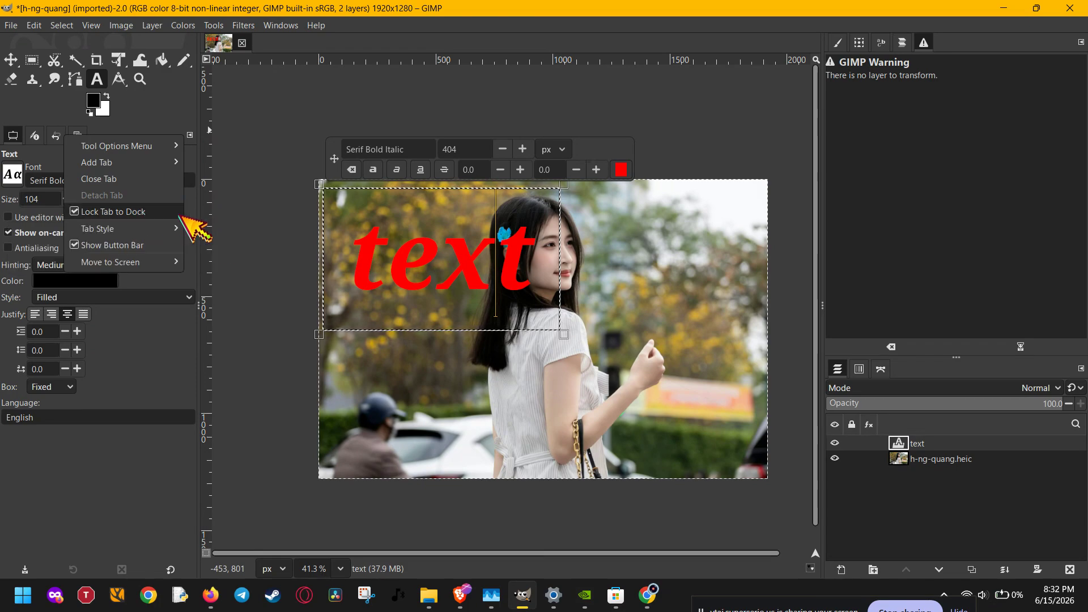
click(235, 226)
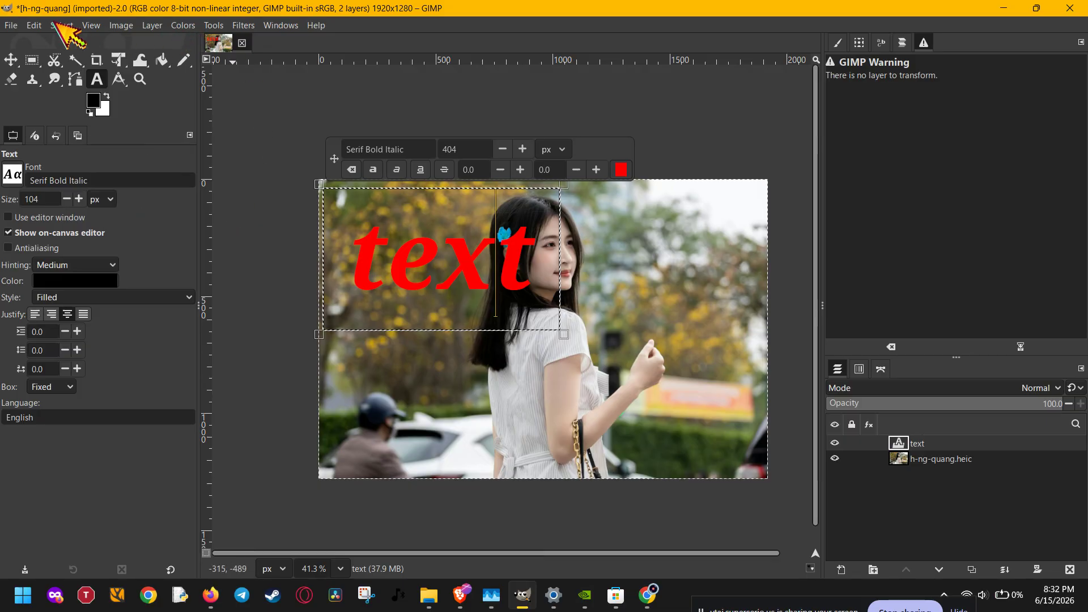
Review the Window Management preferences and close them without saving changes.
click(35, 26)
key(Escape)
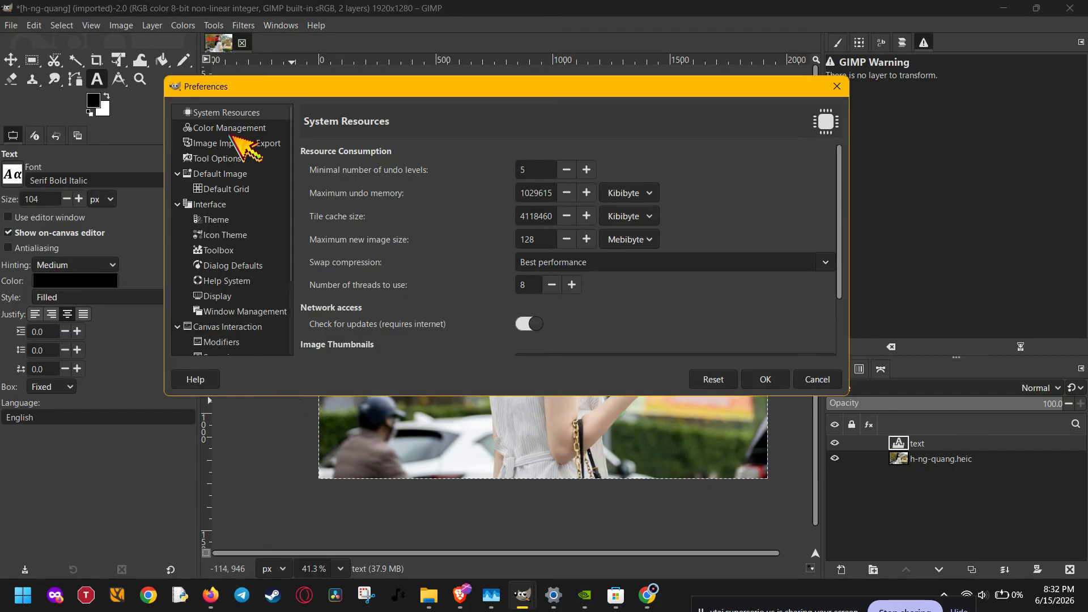
scroll(235, 249, down, 1)
click(241, 278)
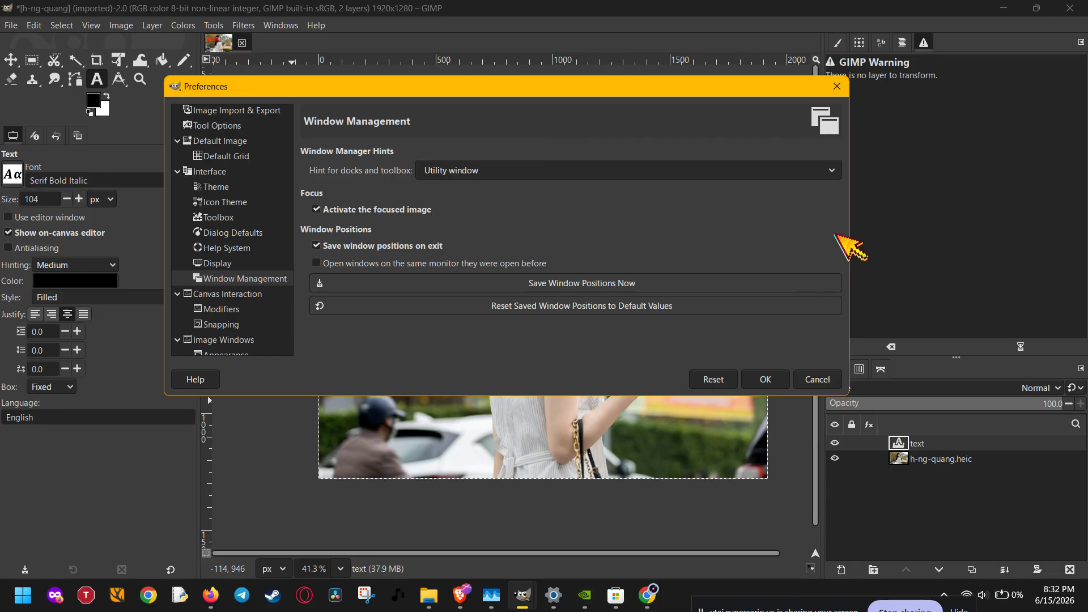
click(822, 378)
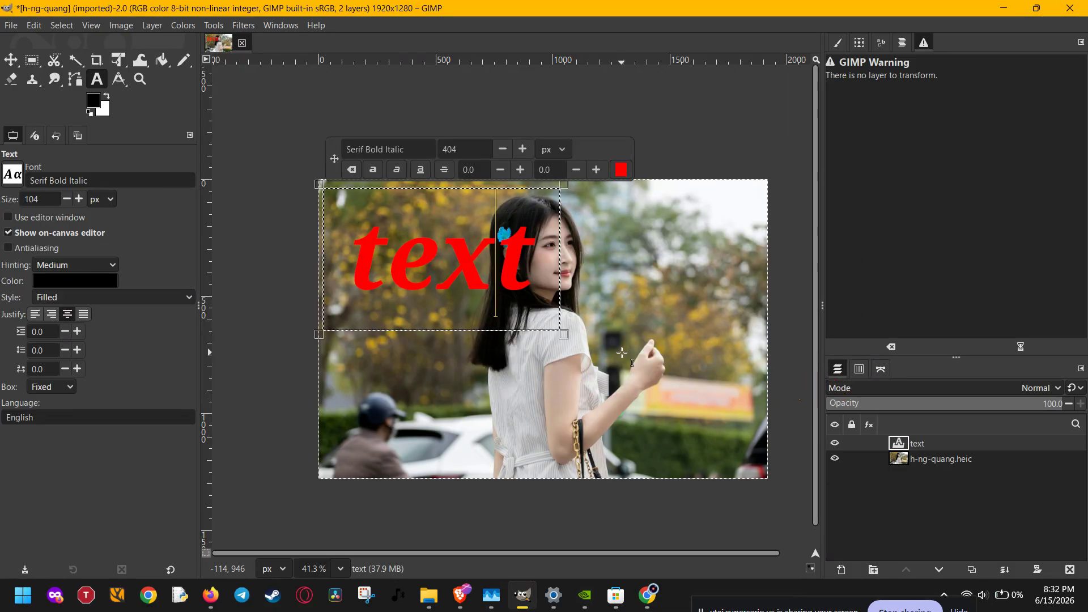
Select the middle letters of the word "text" and move the on-canvas text editor slightly up and away from the image.
click(400, 261)
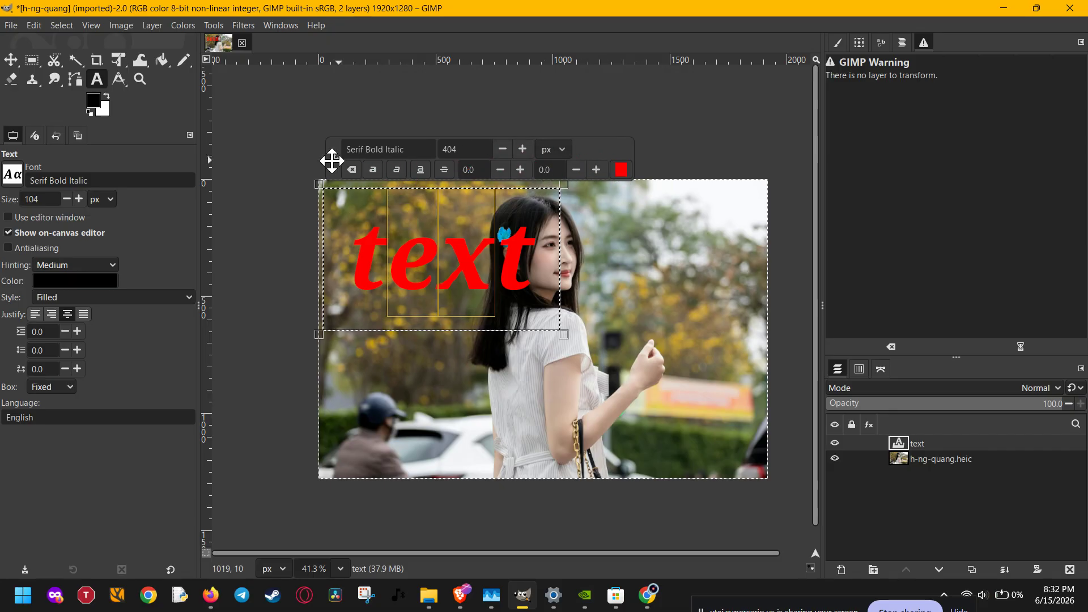
drag(330, 154, 292, 142)
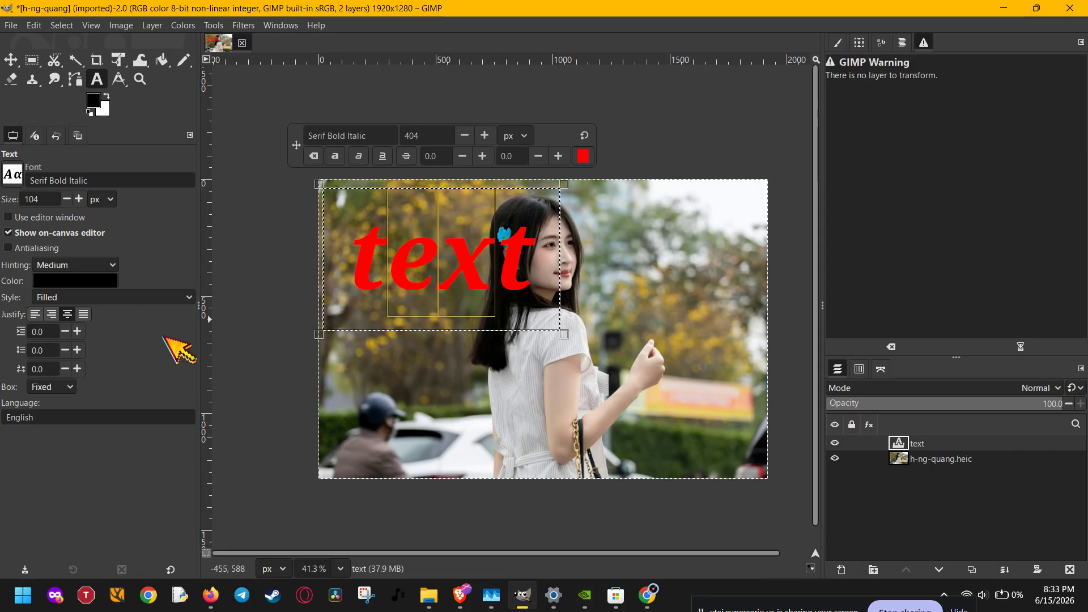
Browse the fonts available for the Text tool from Monospace through the Bahnschrift and Bell MT families, without picking one.
click(11, 176)
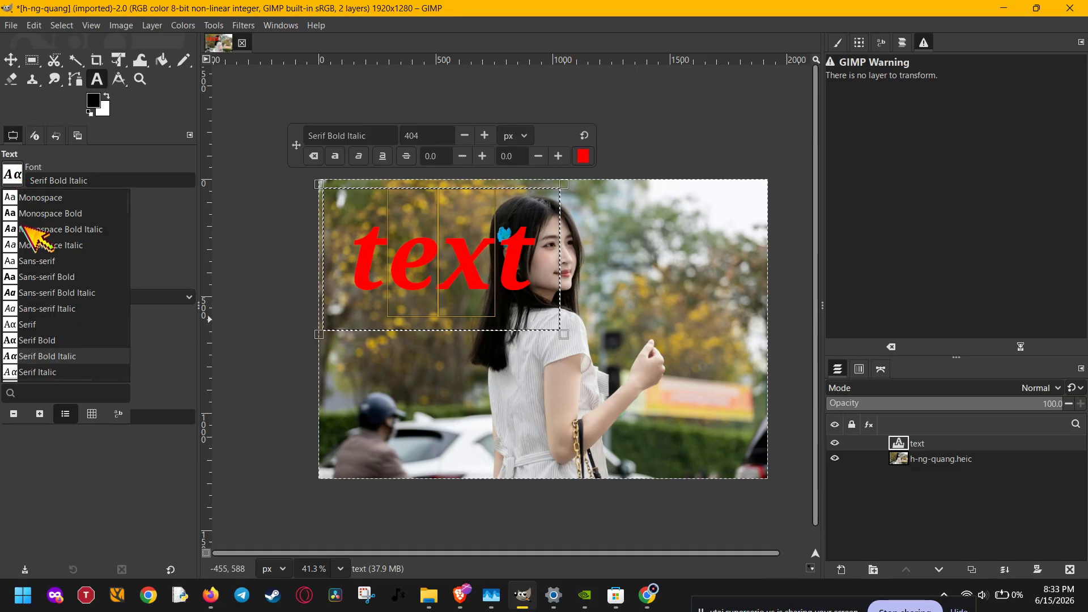
scroll(35, 343, down, 1)
scroll(35, 343, down, 5)
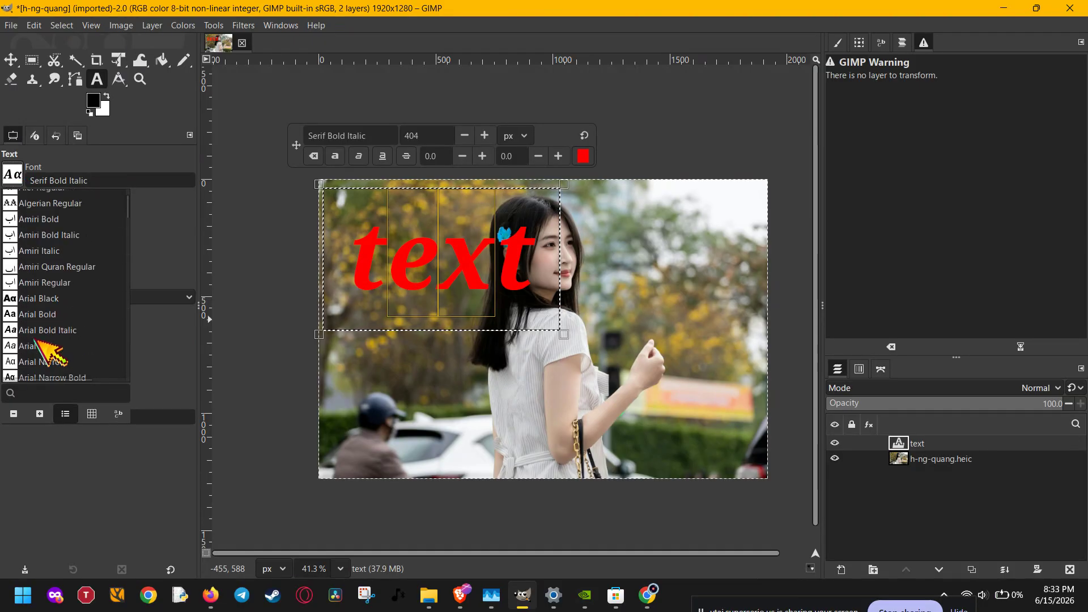
scroll(35, 341, down, 5)
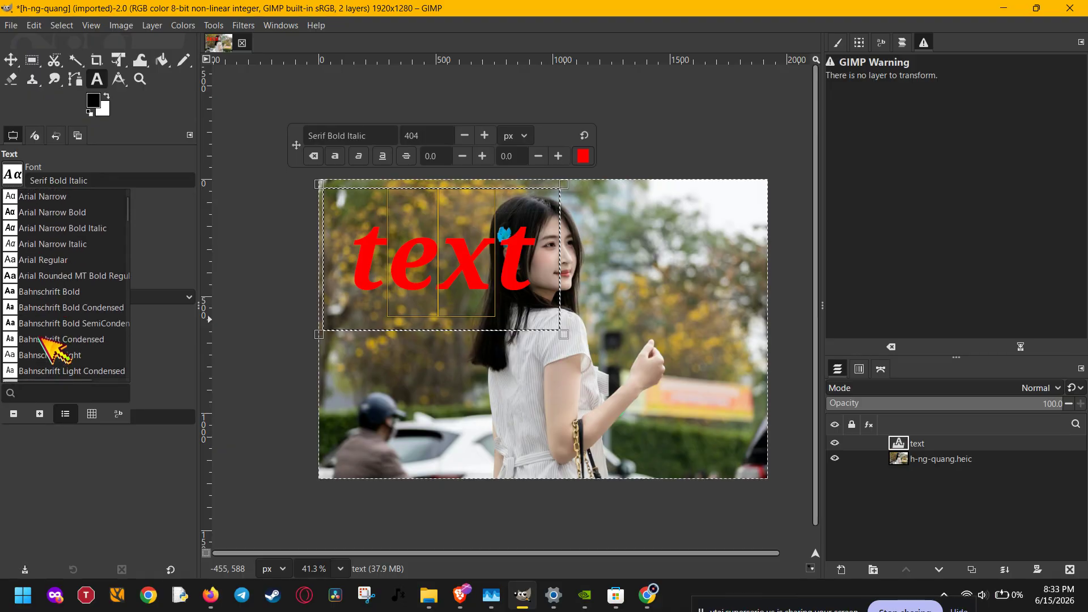
scroll(37, 278, down, 2)
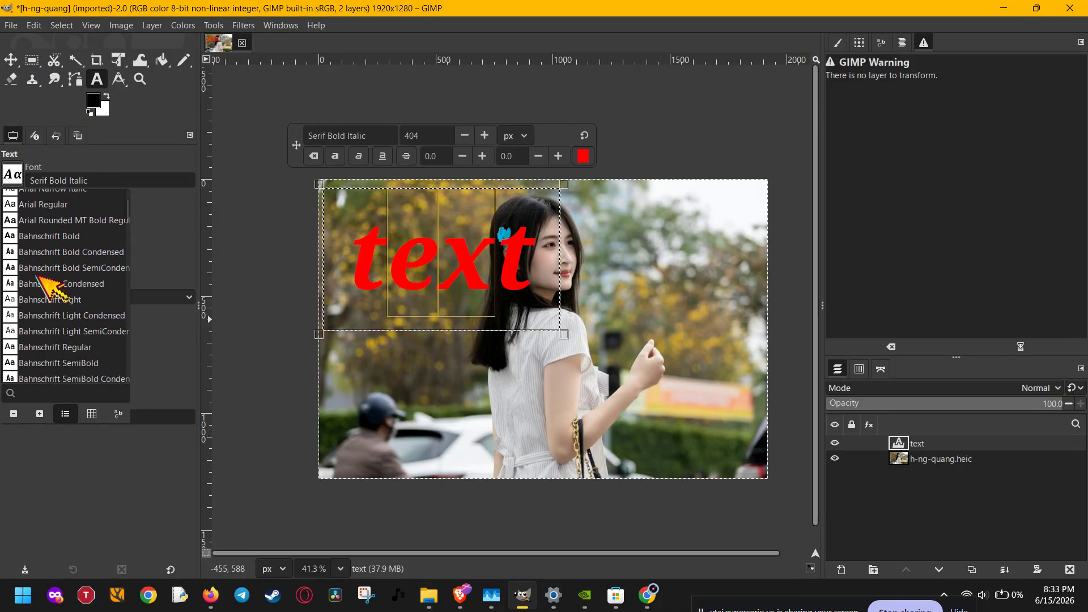
scroll(39, 279, down, 3)
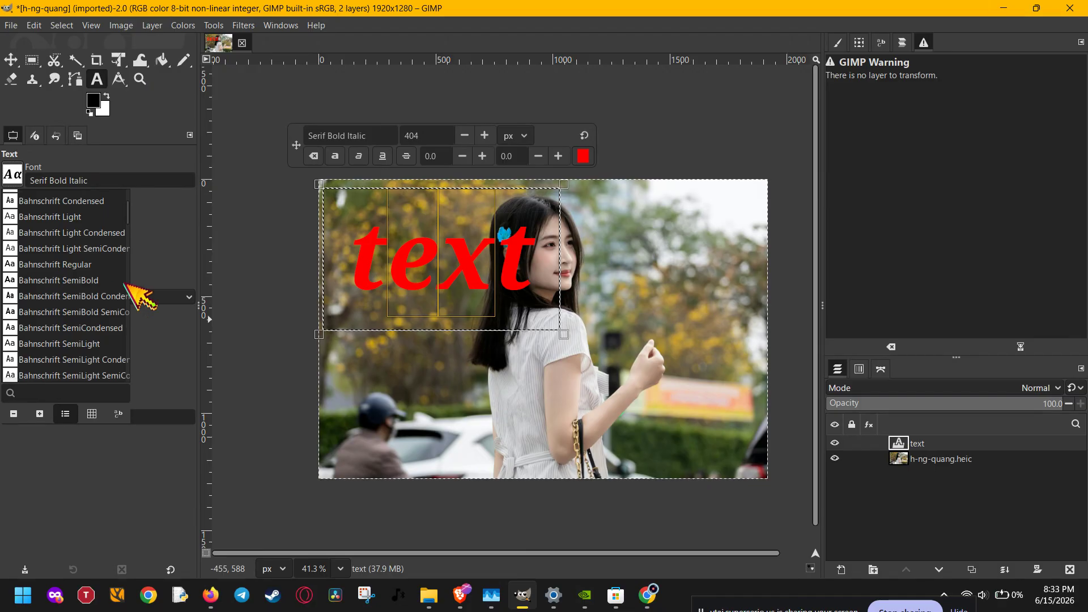
scroll(108, 300, down, 3)
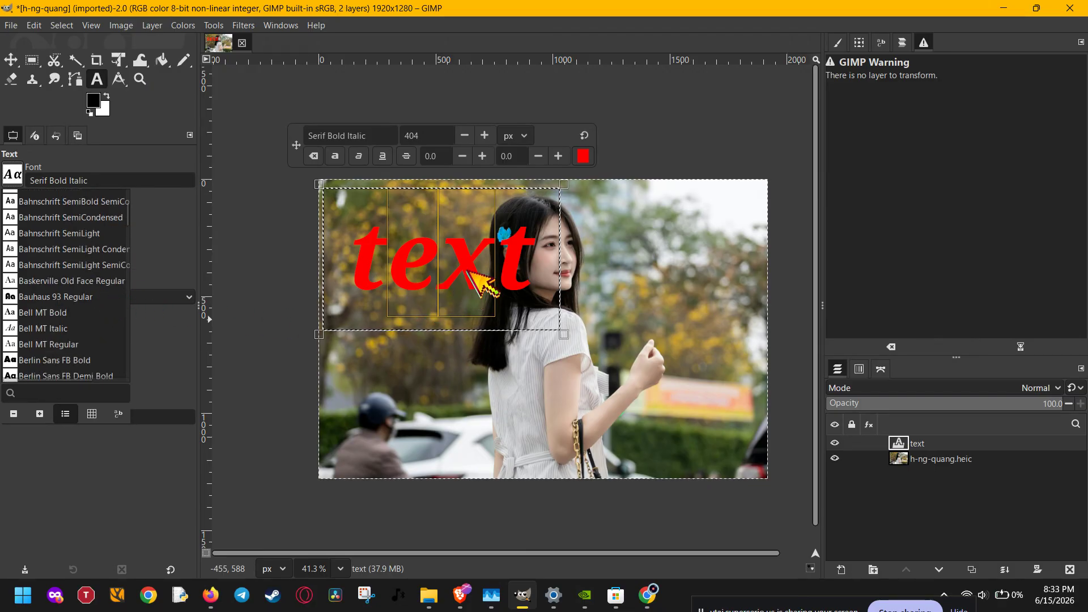
click(417, 261)
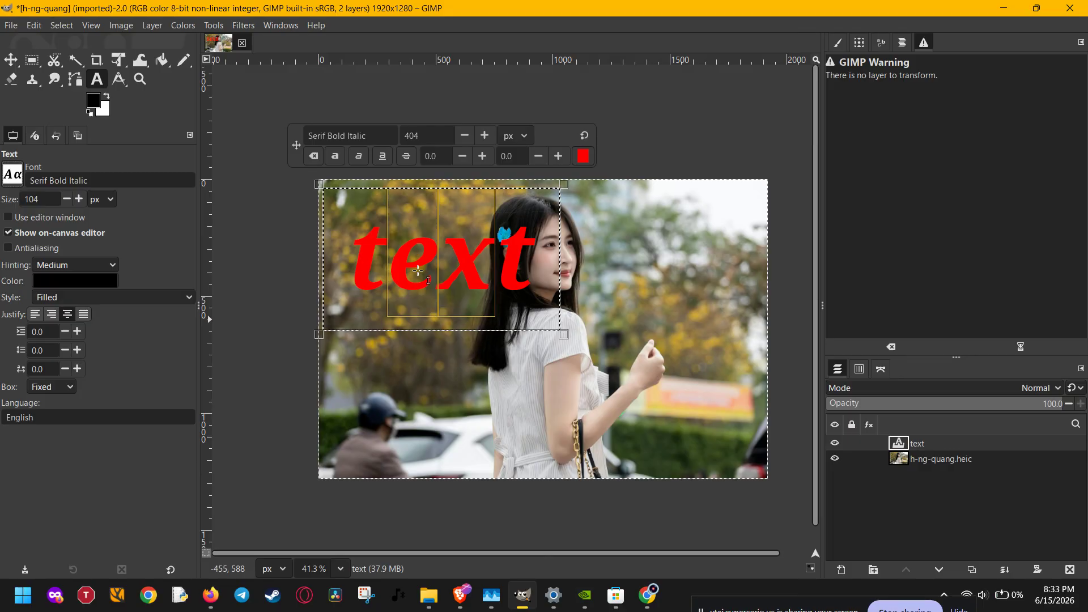
Select all of the text on the canvas and change its color to white (ffffff).
click(424, 263)
key(ctrl+a)
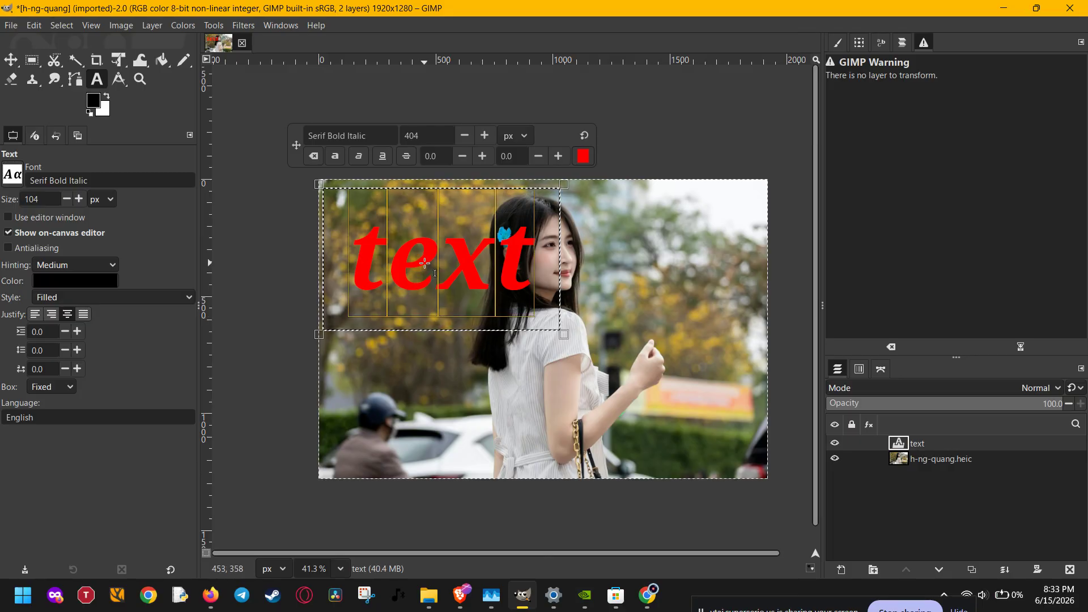
click(582, 157)
drag(470, 276, 359, 214)
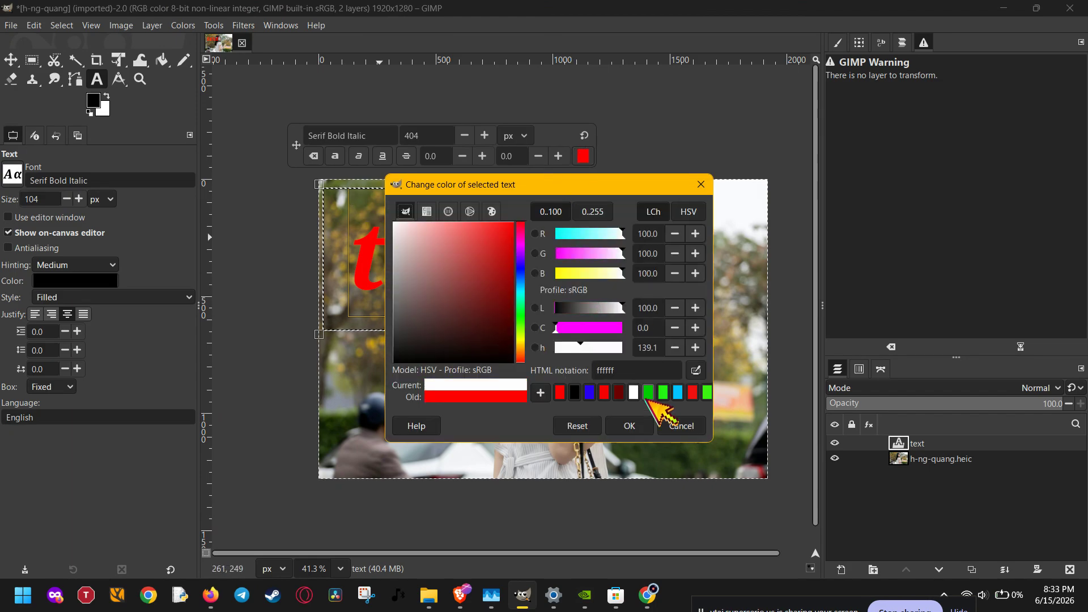
click(646, 424)
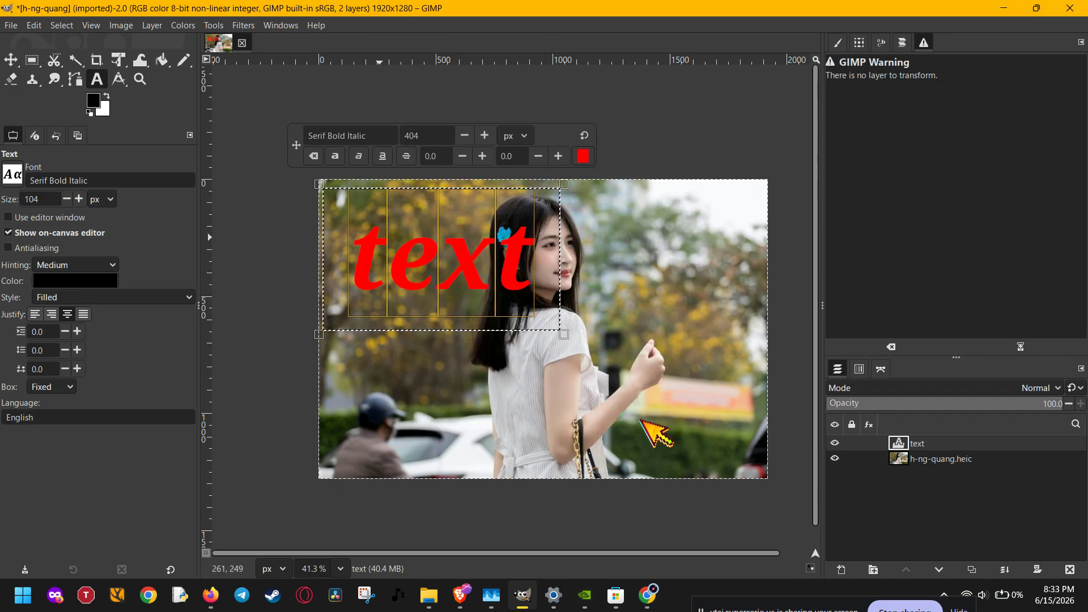
Set the Text tool's own color option to dark red and adjust it to pure red (ff0000).
click(93, 282)
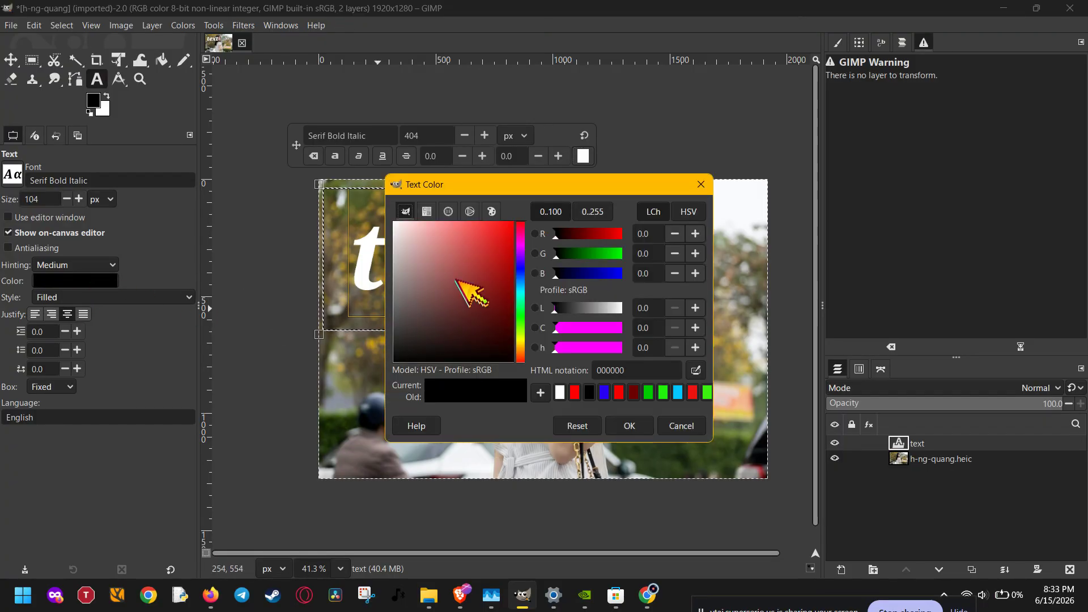
drag(457, 280, 547, 311)
click(630, 425)
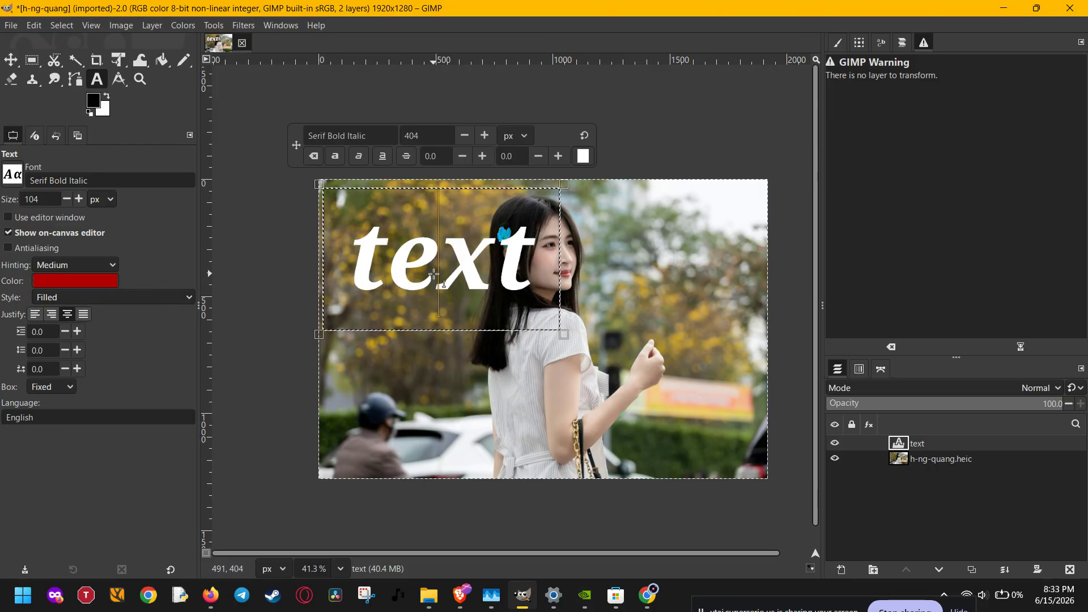
click(105, 281)
drag(449, 272, 532, 218)
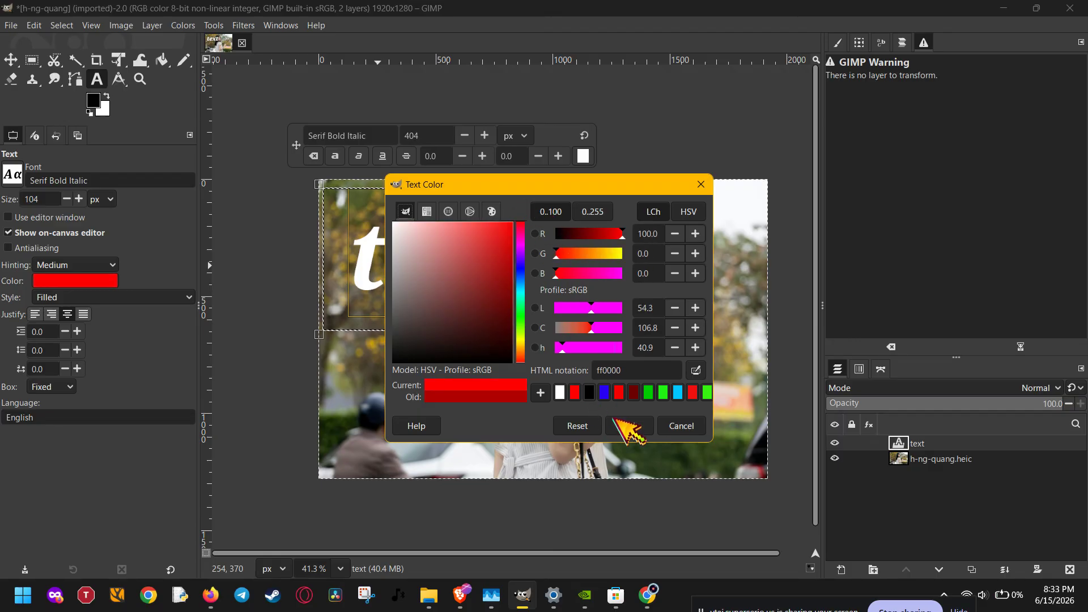
click(630, 426)
Recolor the selected text on the canvas to red using the on-canvas editor.
click(592, 157)
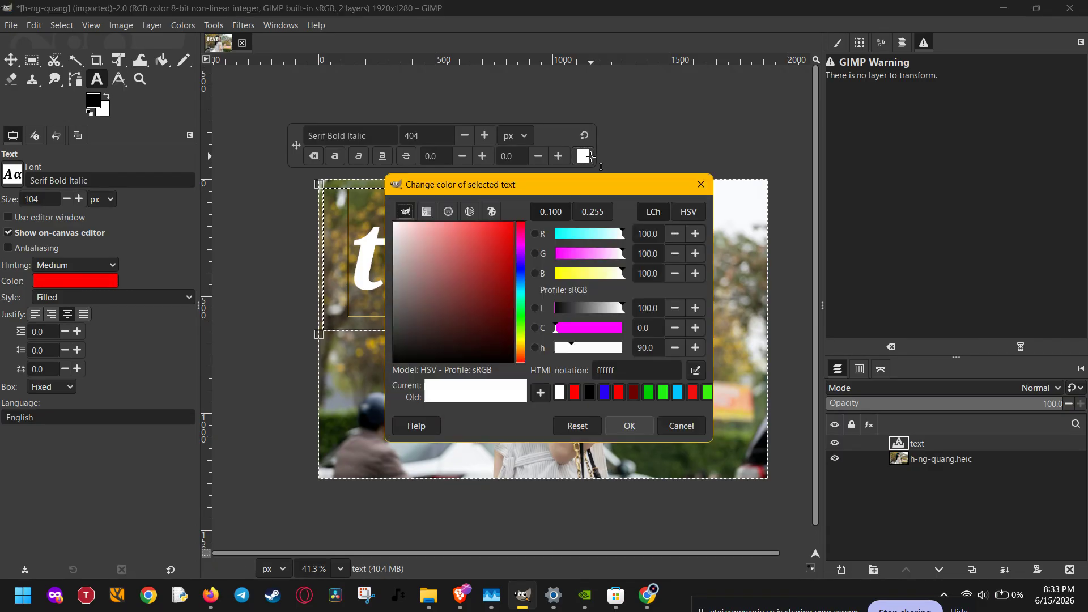
drag(491, 254, 517, 210)
click(612, 426)
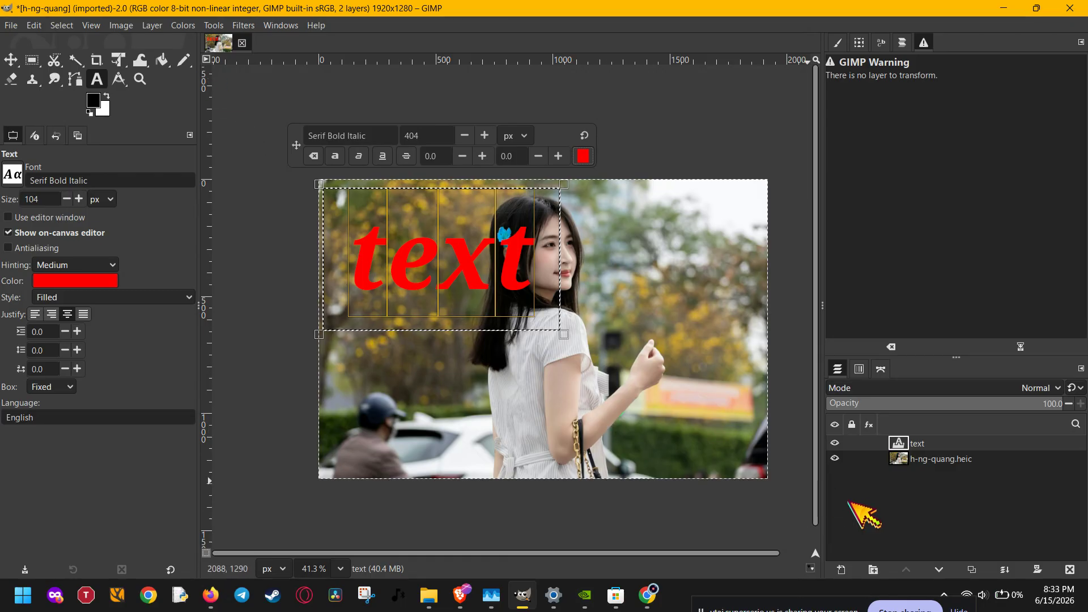
Examine the commands offered for the text layer, and make the h-ng-quang.heic layer and the text layer active in turn.
right_click(969, 449)
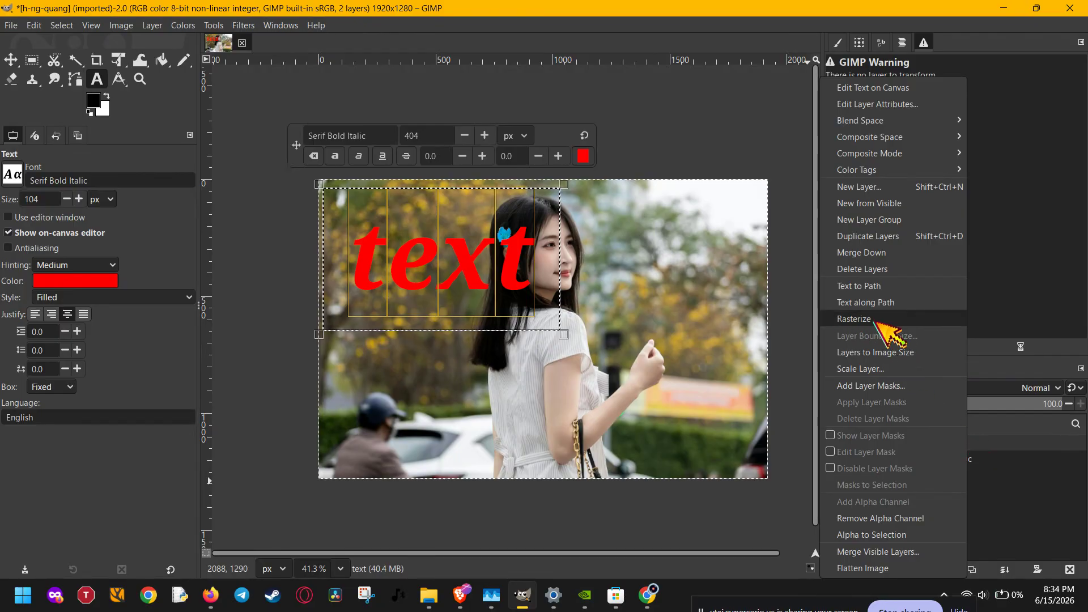
click(1000, 517)
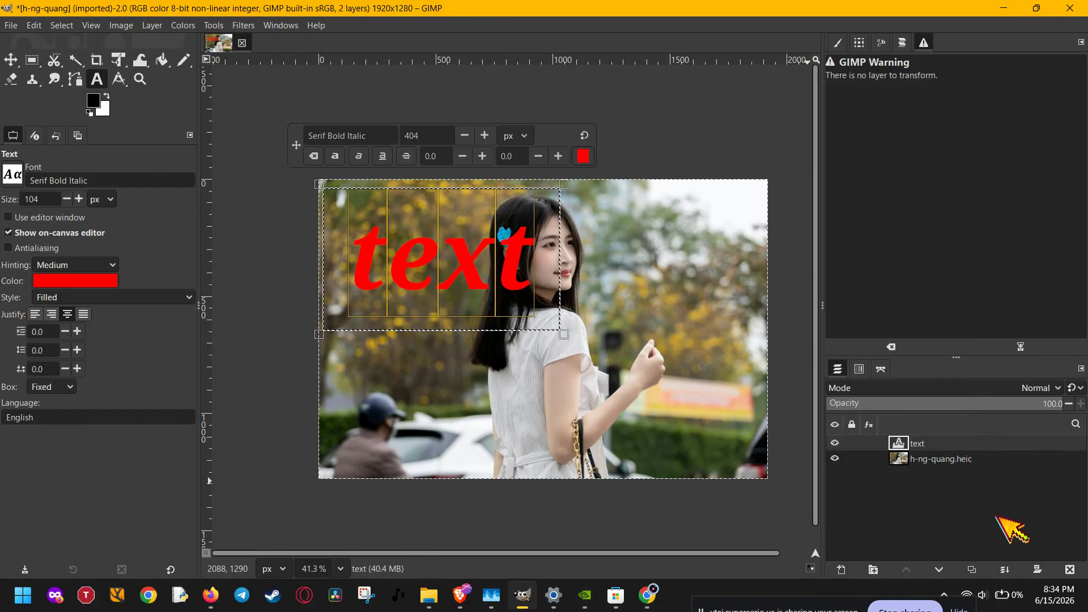
click(937, 457)
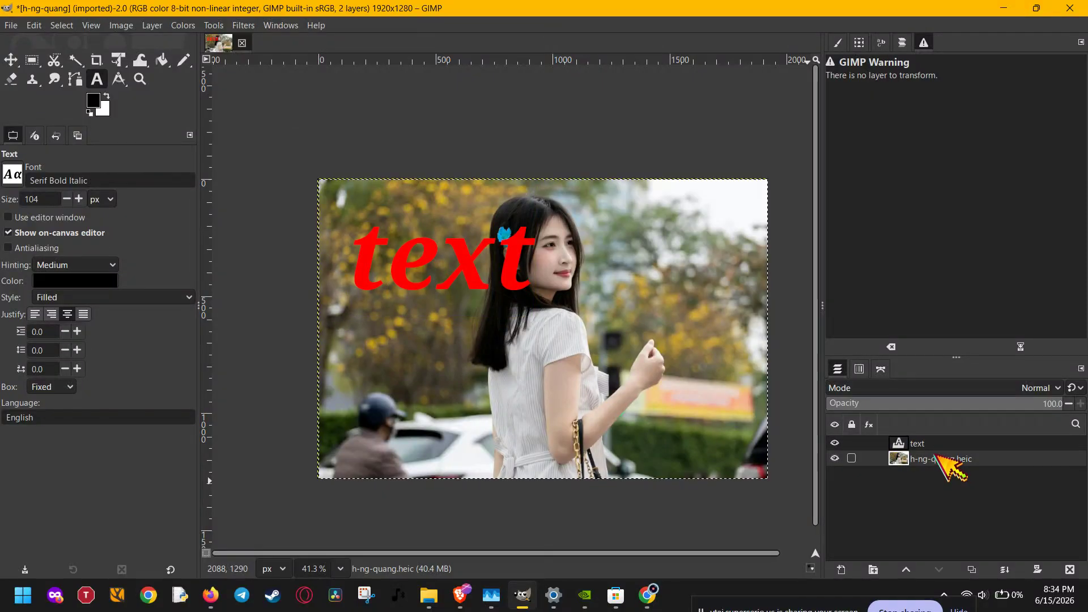
click(941, 445)
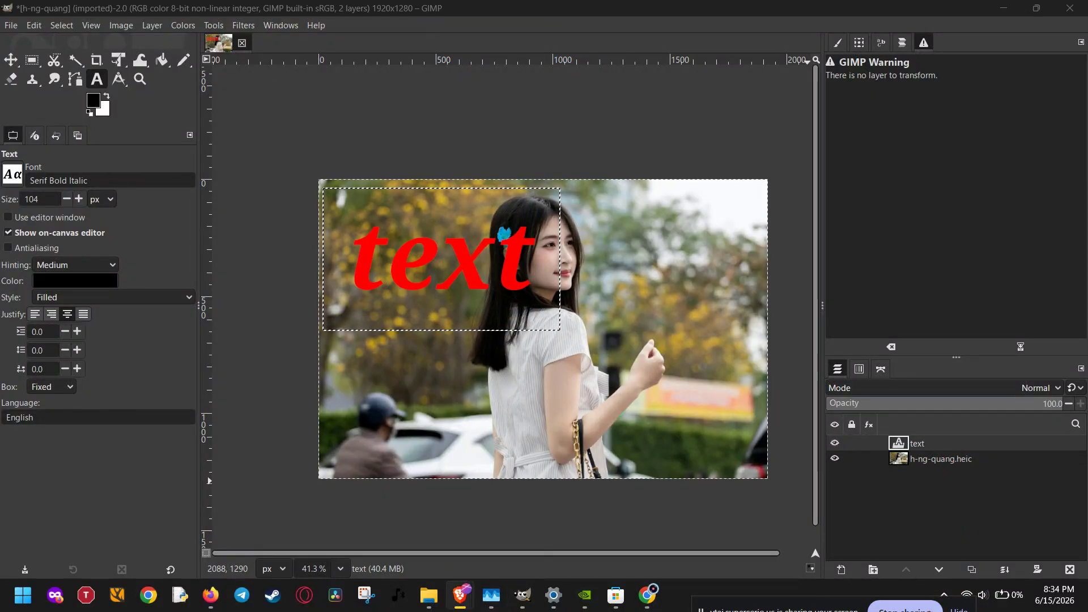